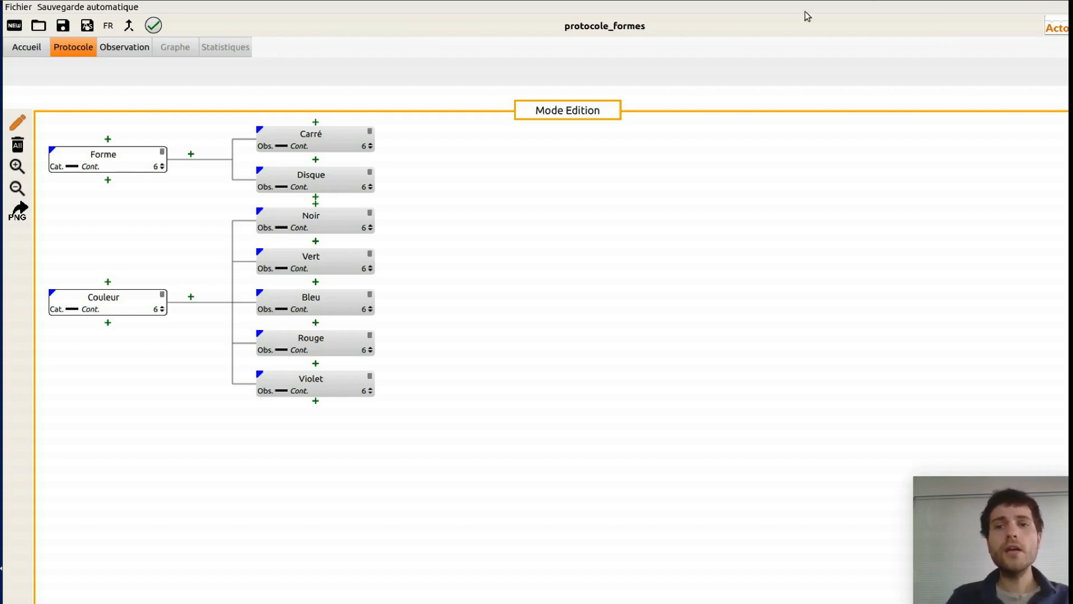
Step: Switch the observation to media mode and link the video shapes.mp4 from the Videos folder
left_click(124, 47)
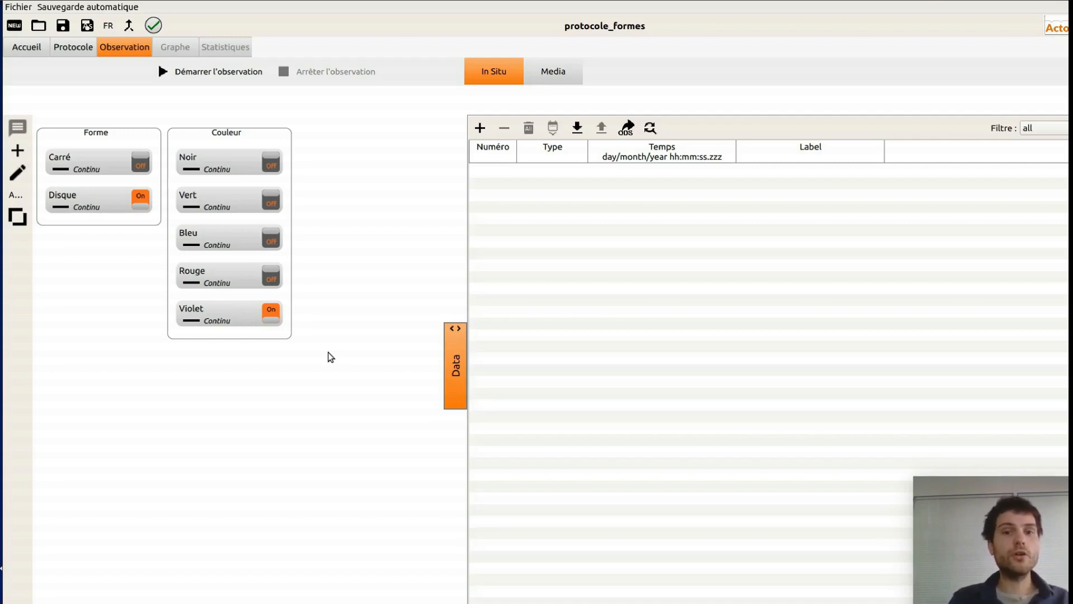
left_click_drag(497, 354, 1020, 338)
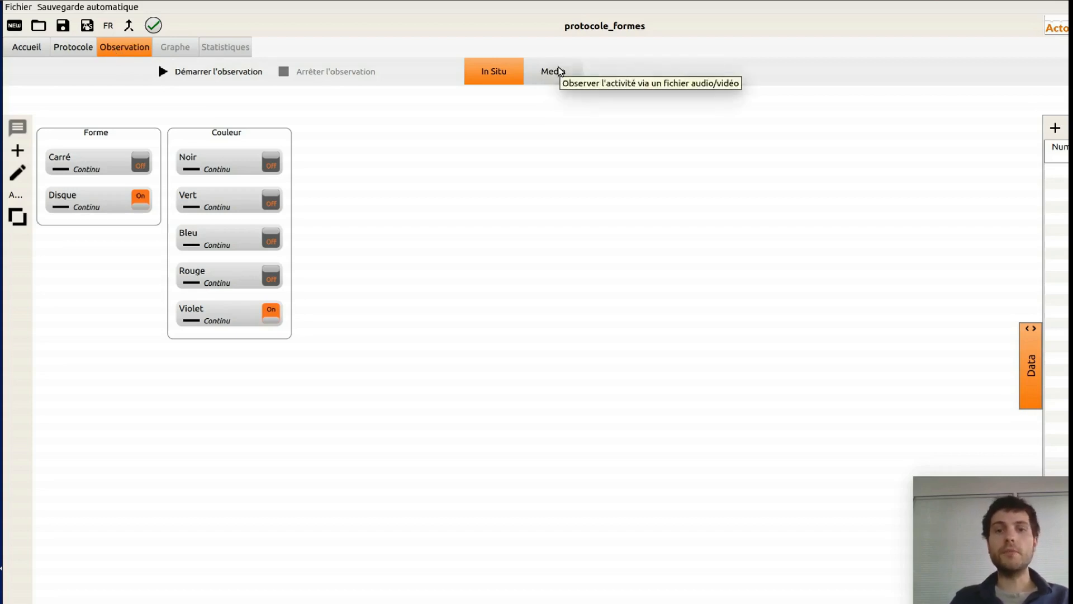
left_click(560, 71)
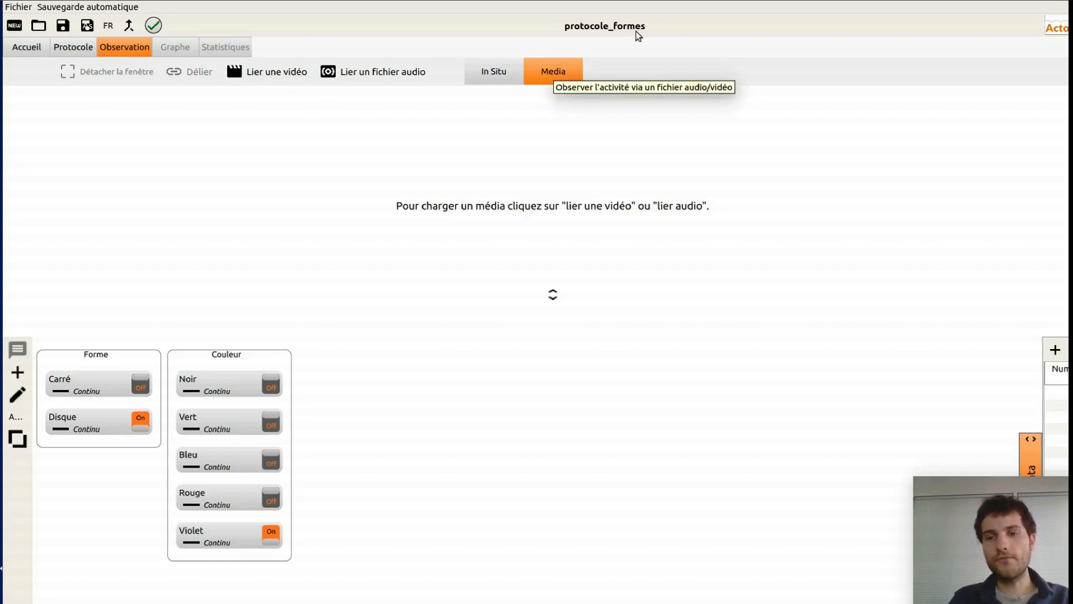
left_click(271, 73)
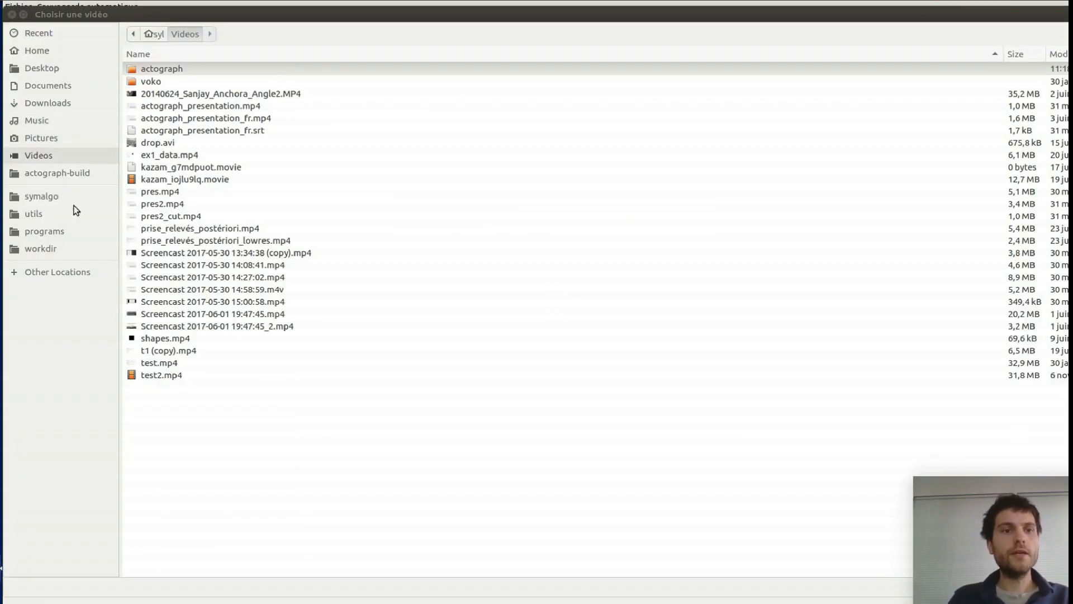
left_click(157, 338)
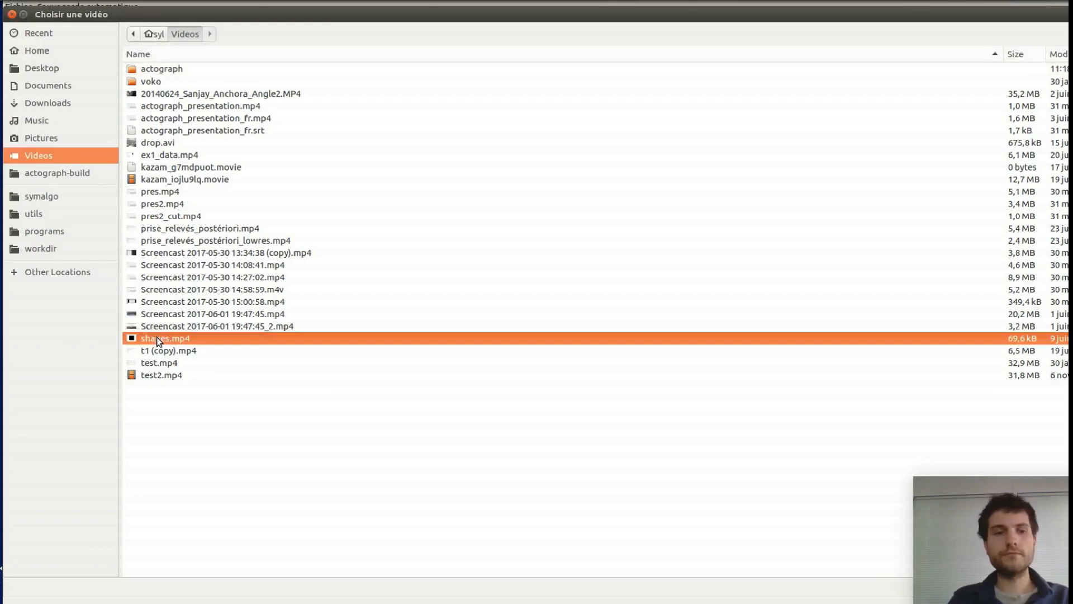
double_click(157, 339)
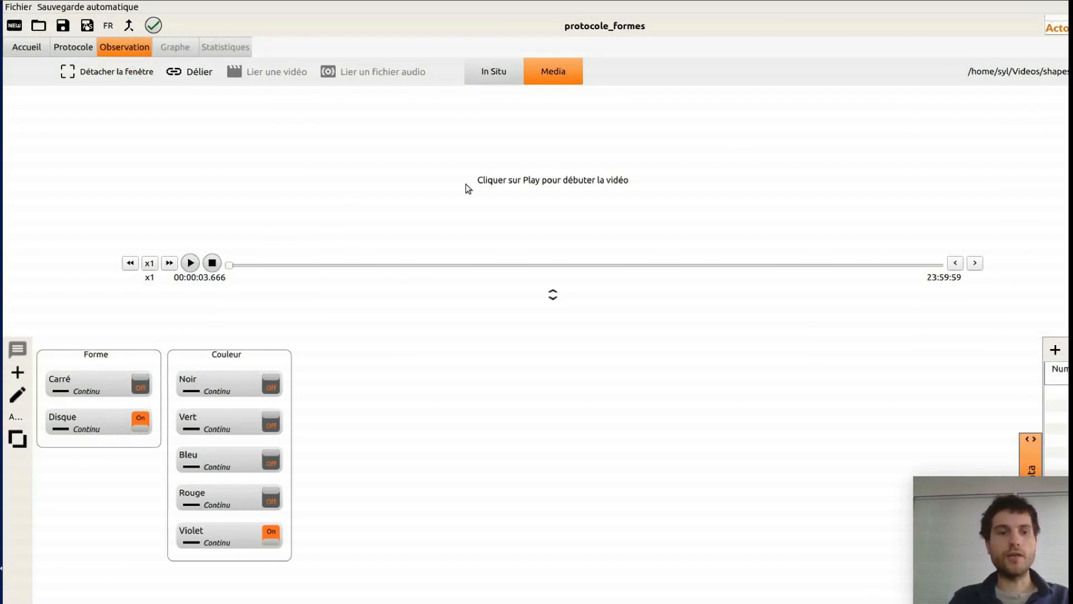
Step: Play the linked video, pause it at about 16 seconds and widen the observation data table
left_click(191, 264)
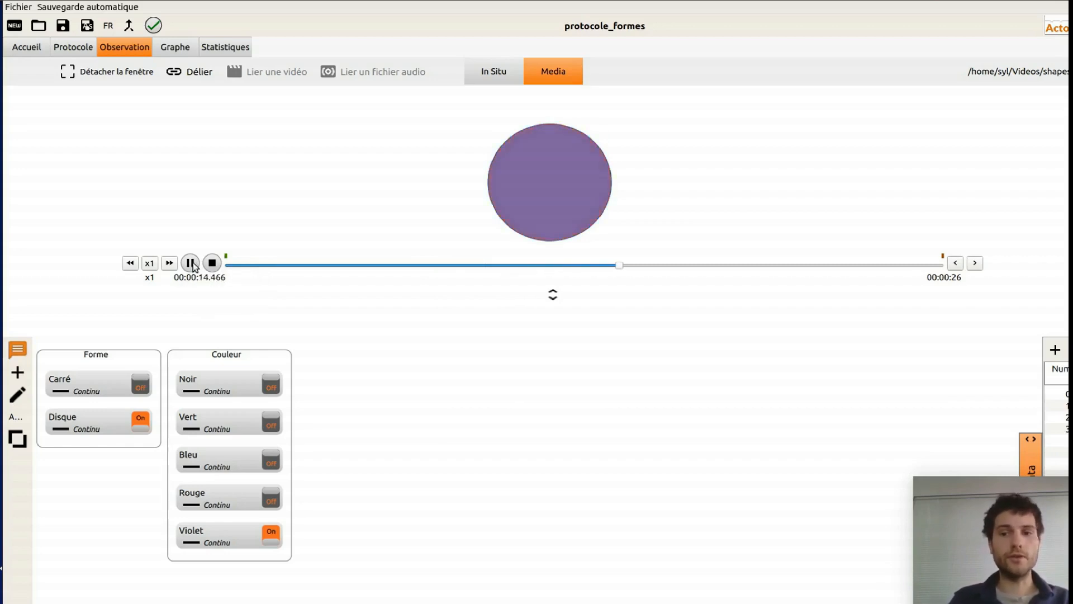
left_click(191, 264)
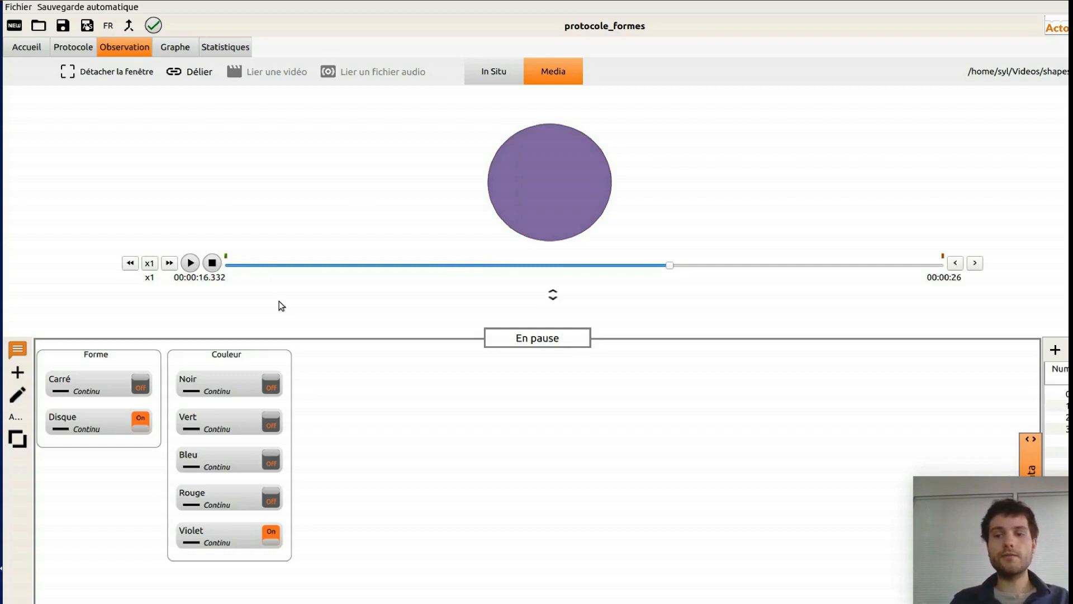
left_click_drag(1039, 451, 444, 428)
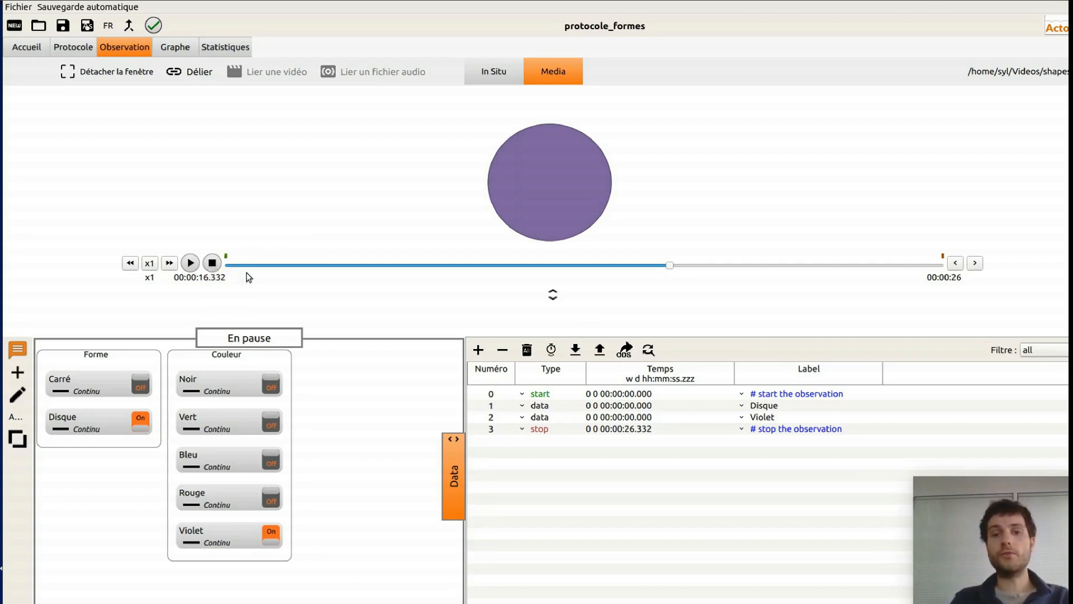
Step: Resume the video from about 6 seconds, record Noir and Vert readings during playback, and stop it
left_click(395, 266)
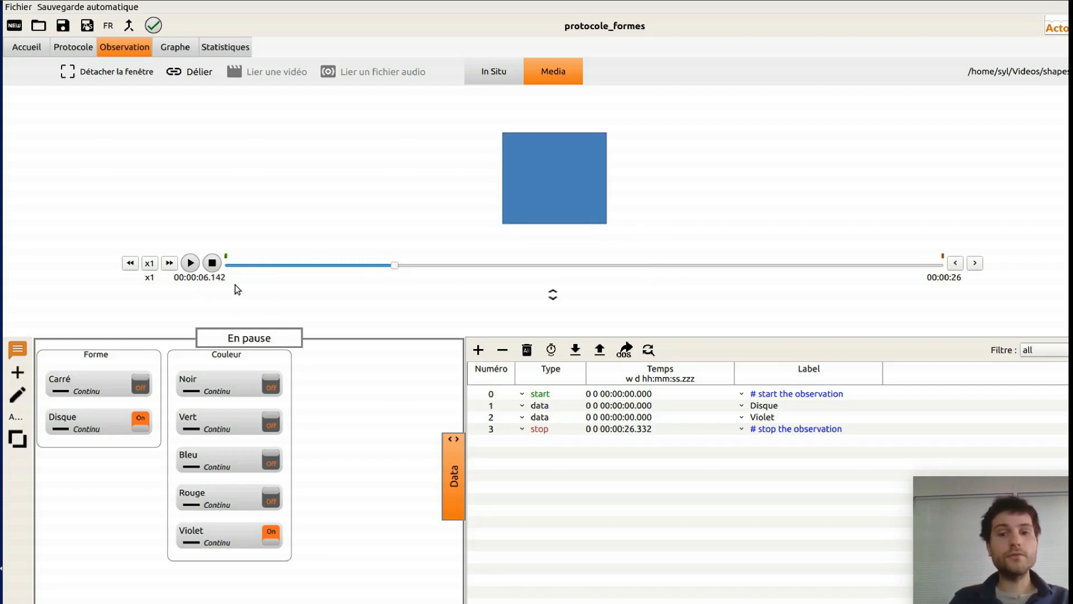
left_click(190, 263)
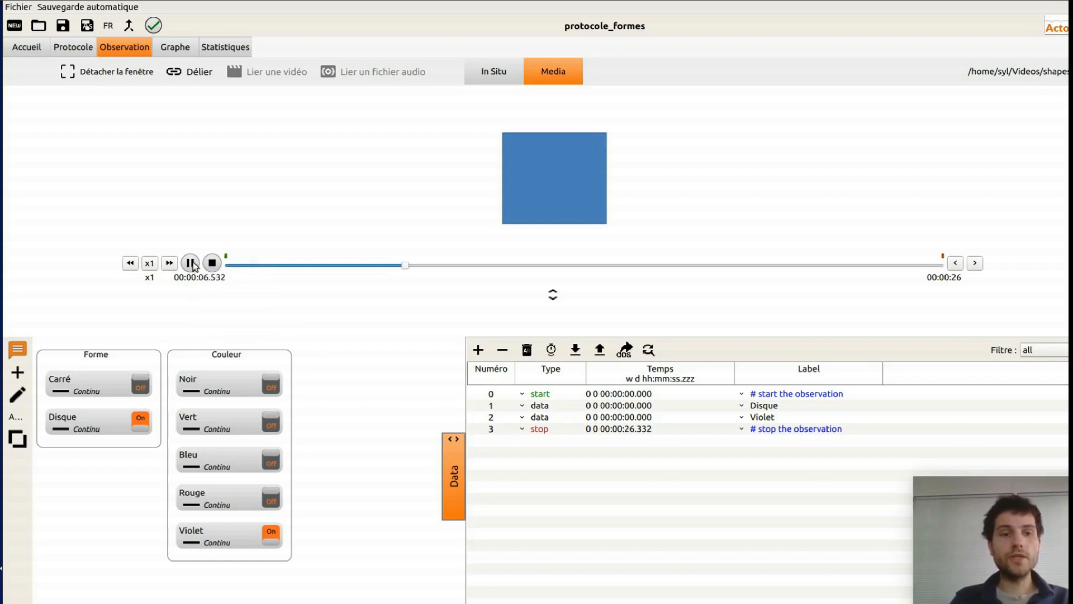
left_click(200, 385)
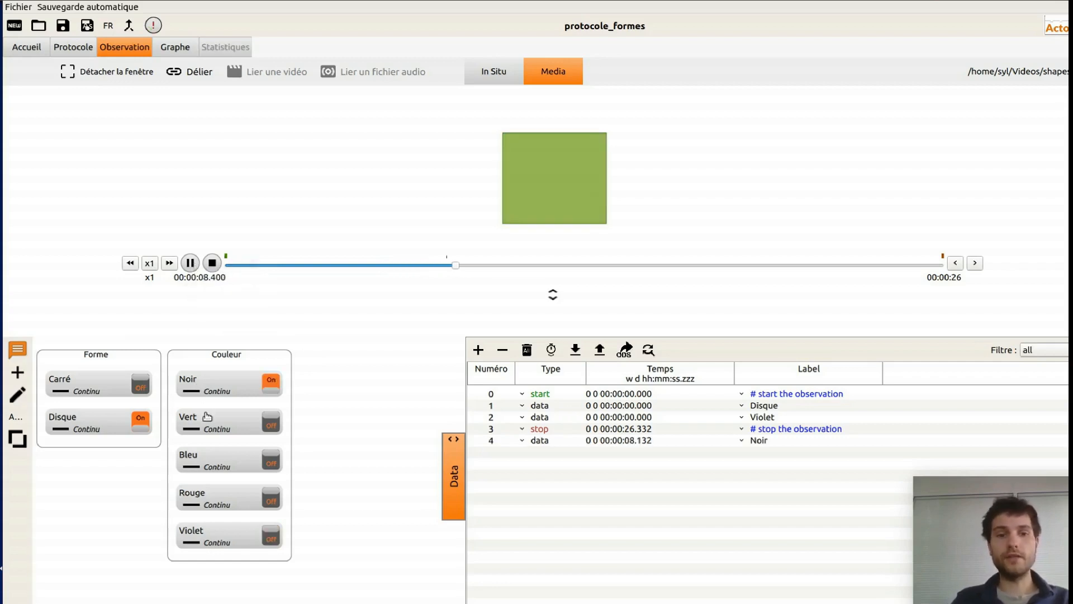
left_click(206, 419)
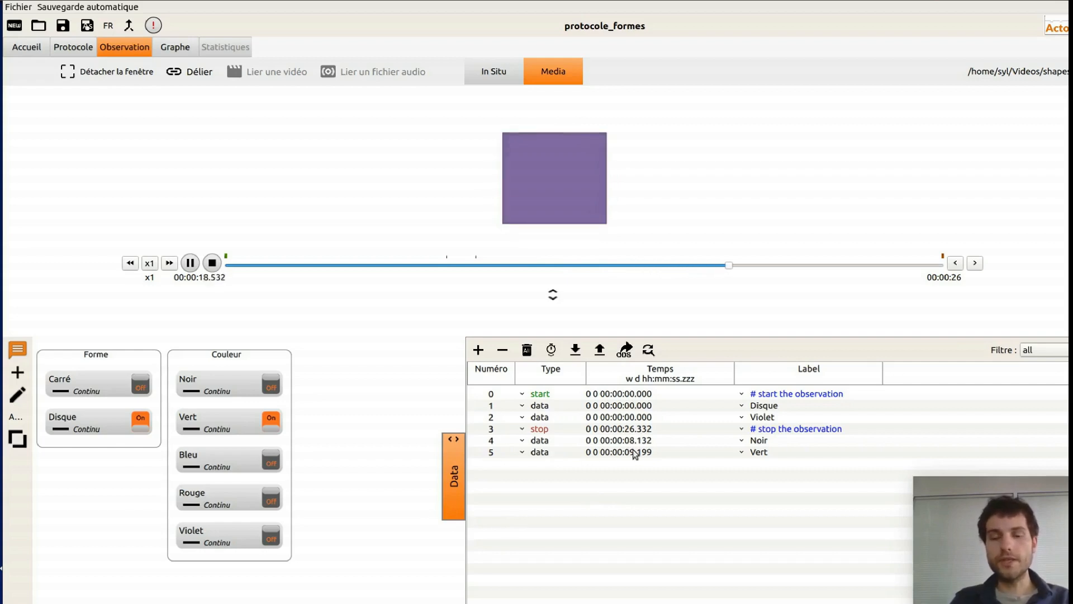
left_click(213, 263)
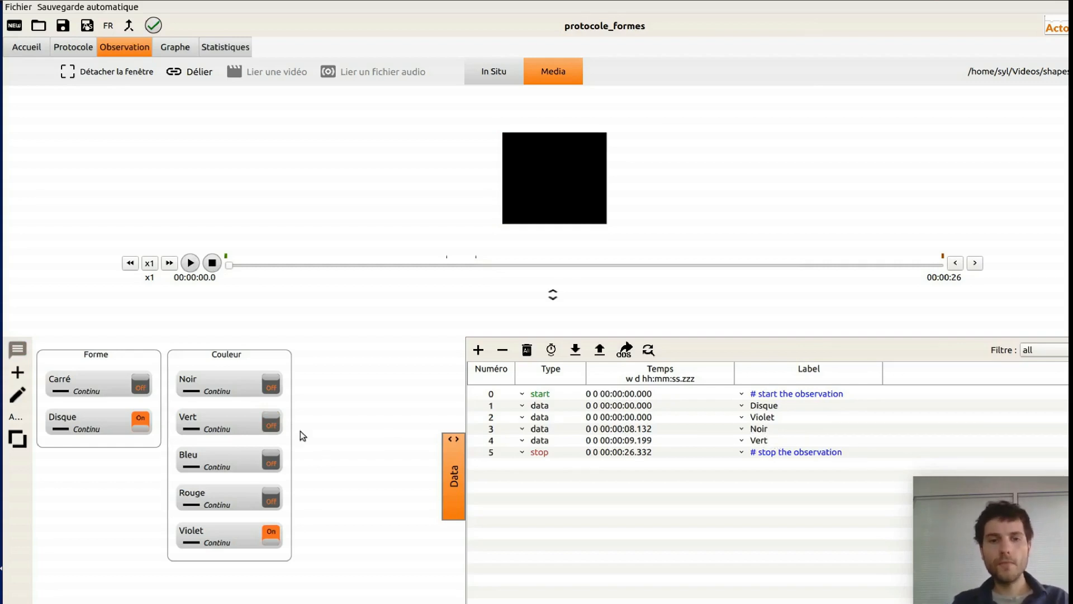
Step: Narrow the observation data table and delete all recorded readings
left_click_drag(505, 474, 749, 447)
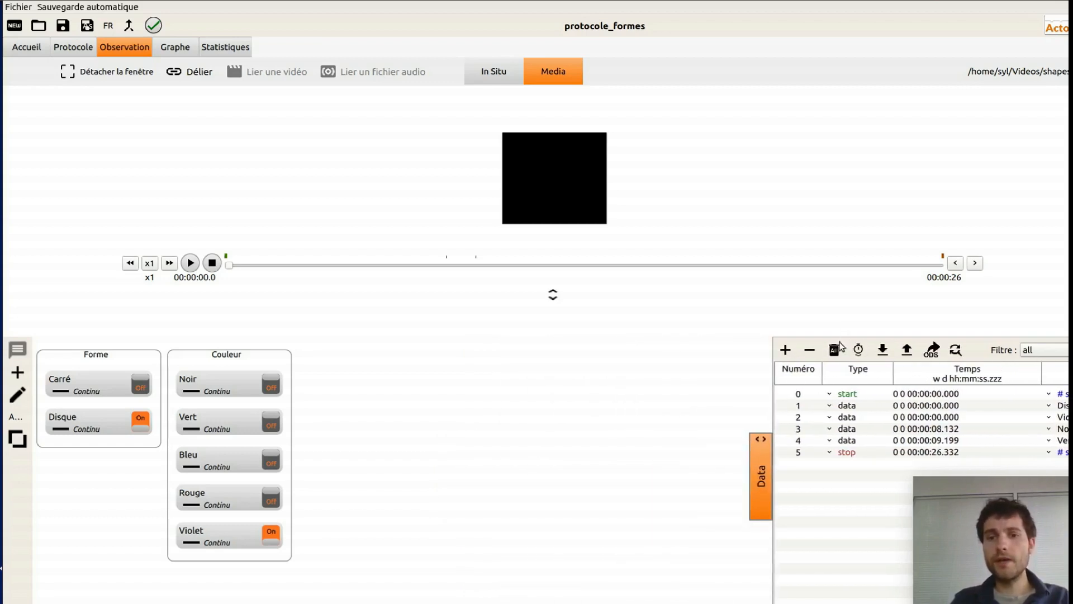
left_click(838, 348)
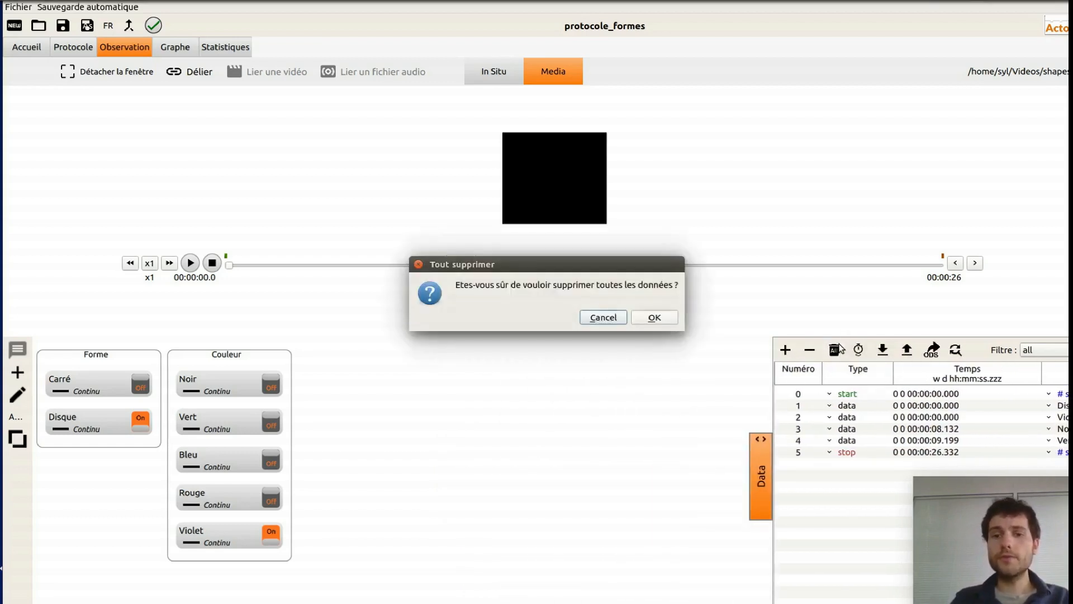
left_click(652, 317)
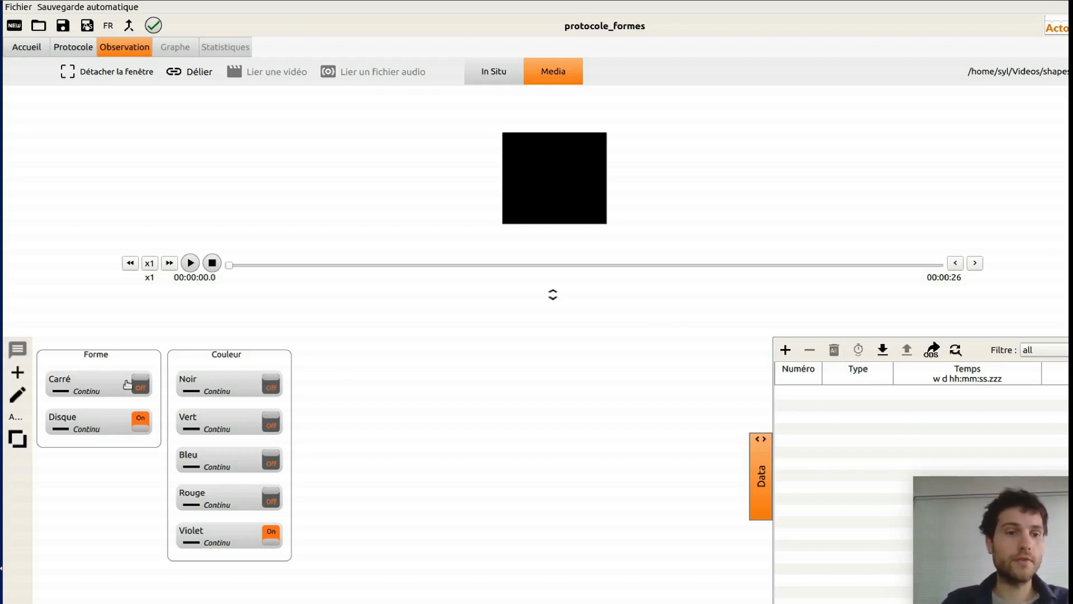
Step: Set the starting states to Carré and Noir, and start the video observation from the beginning
left_click(100, 378)
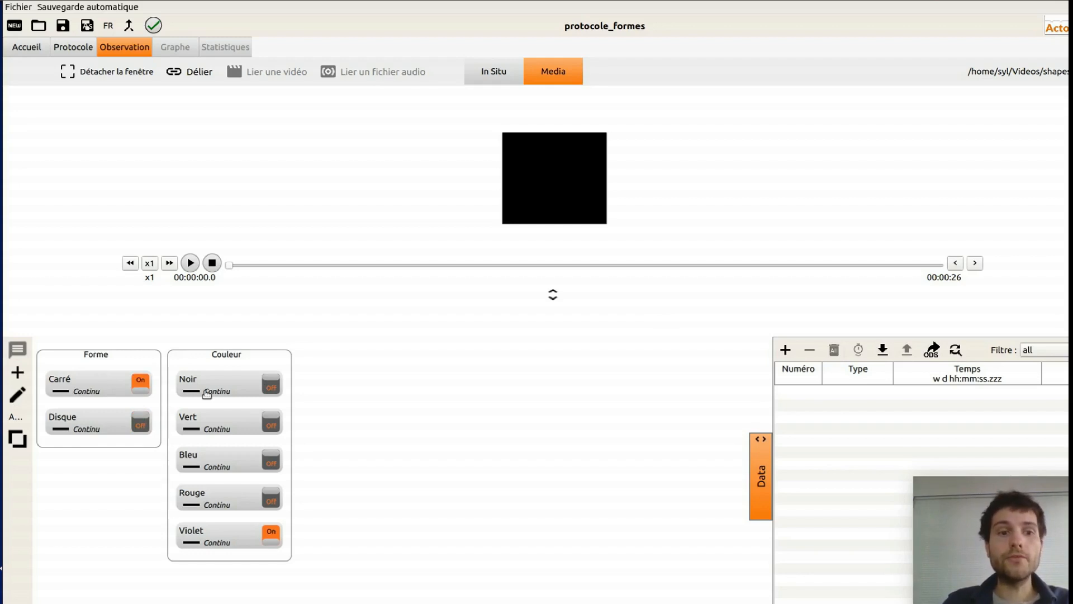
left_click(206, 391)
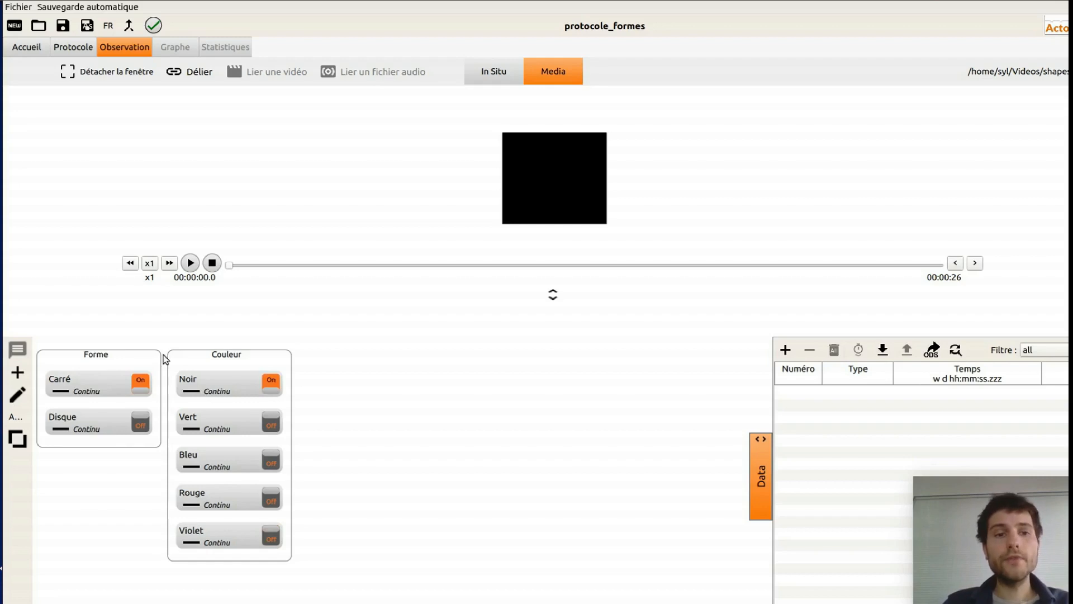
left_click(196, 263)
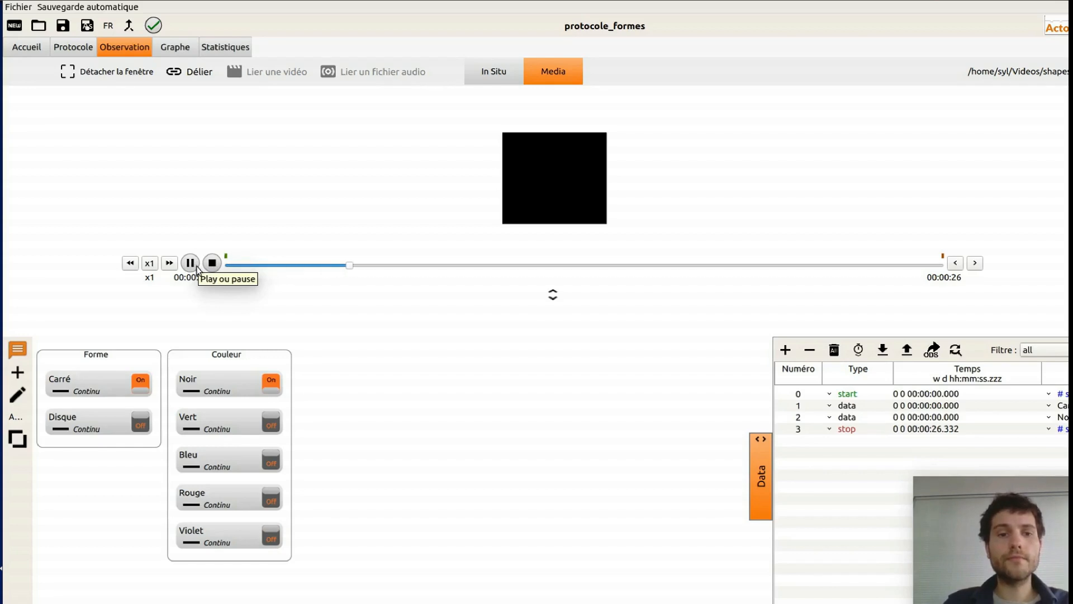
Step: Pause the video, go back to about 5 seconds and resume it with the playback speed reduced to x0.5
left_click(193, 265)
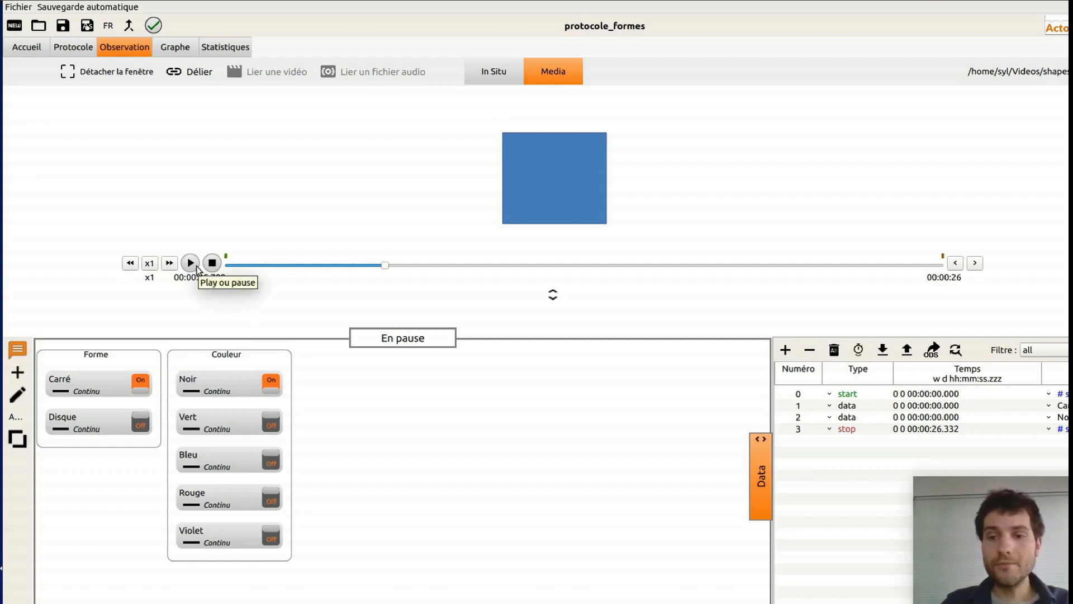
left_click(364, 266)
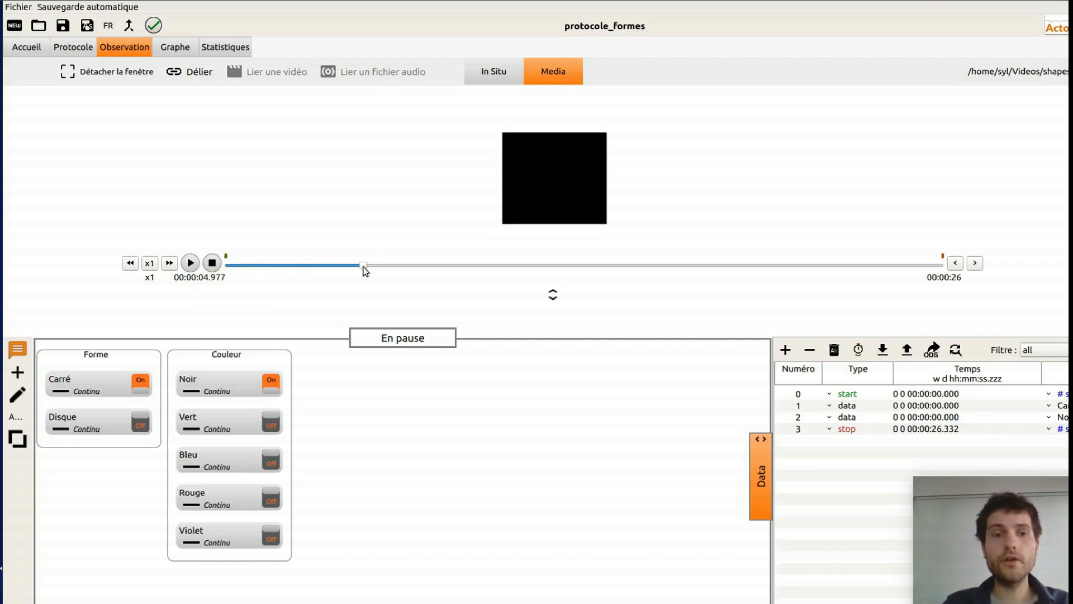
left_click(131, 263)
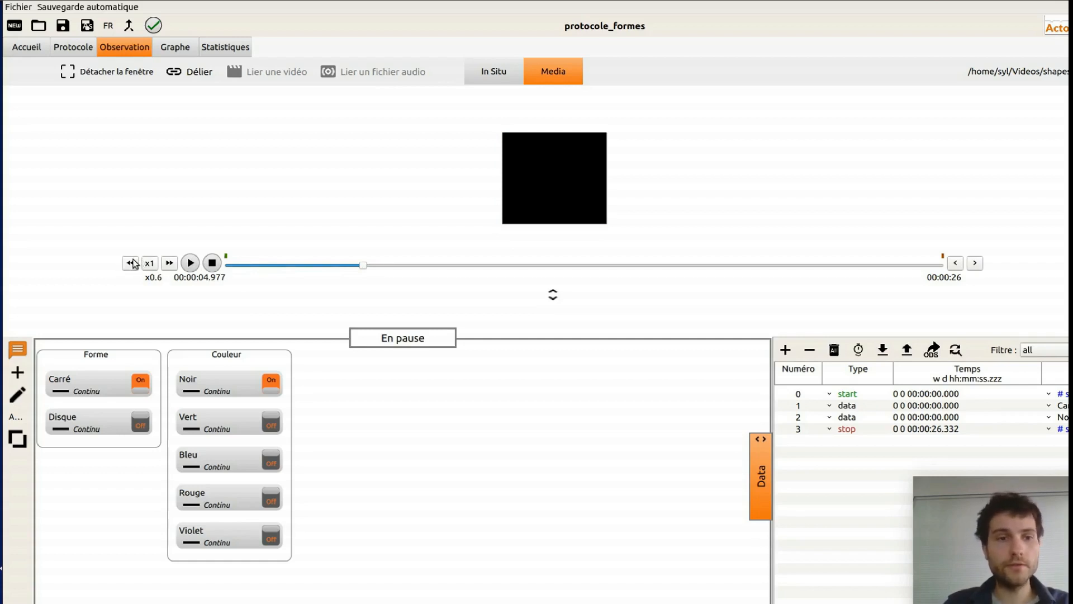
left_click(190, 262)
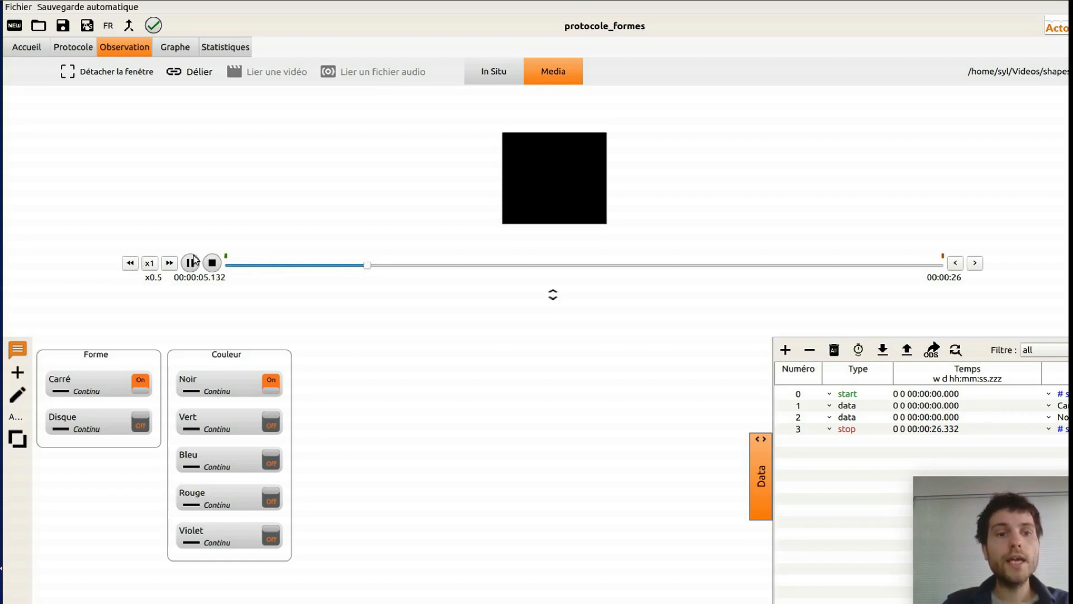
Step: Replay the passage around 5 seconds, pause right after the square turns blue, and record a Bleu reading there
left_click(191, 263)
left_click(368, 264)
left_click(192, 264)
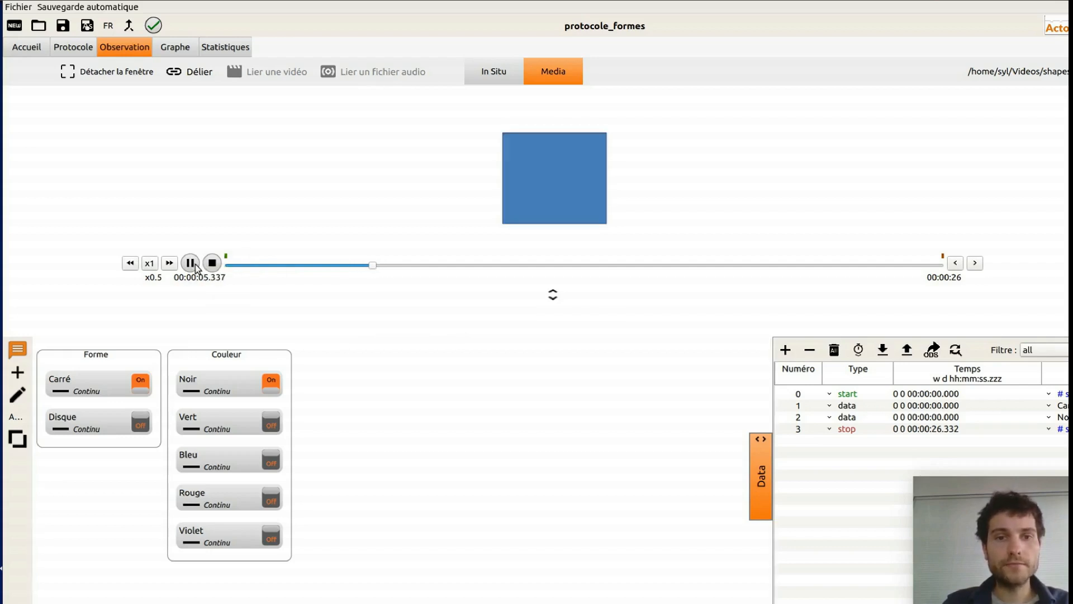
left_click(191, 263)
left_click(356, 265)
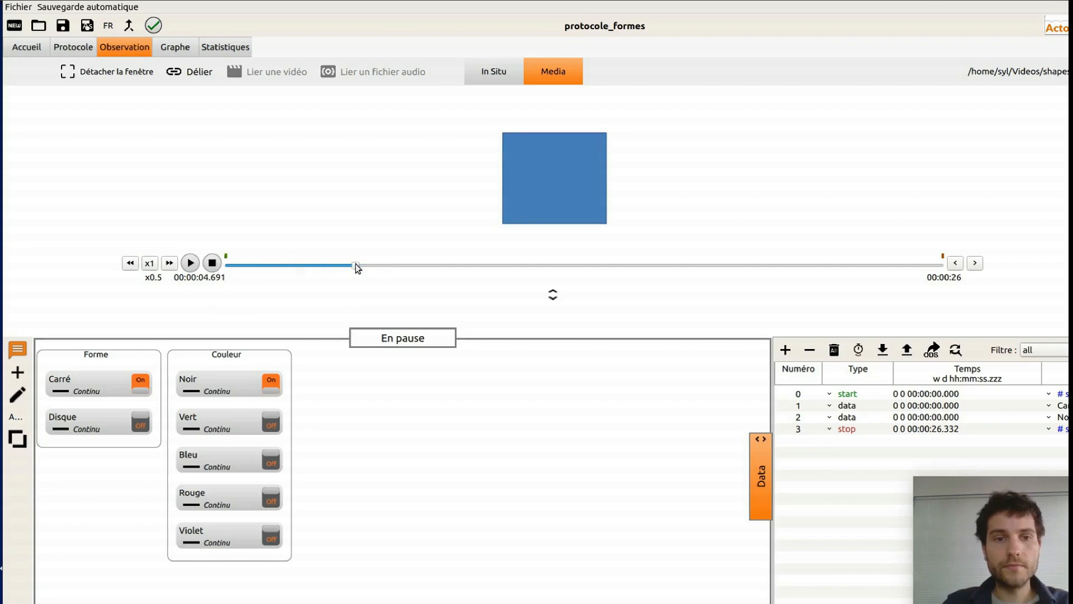
left_click(190, 263)
left_click(190, 263)
left_click(191, 262)
left_click(192, 263)
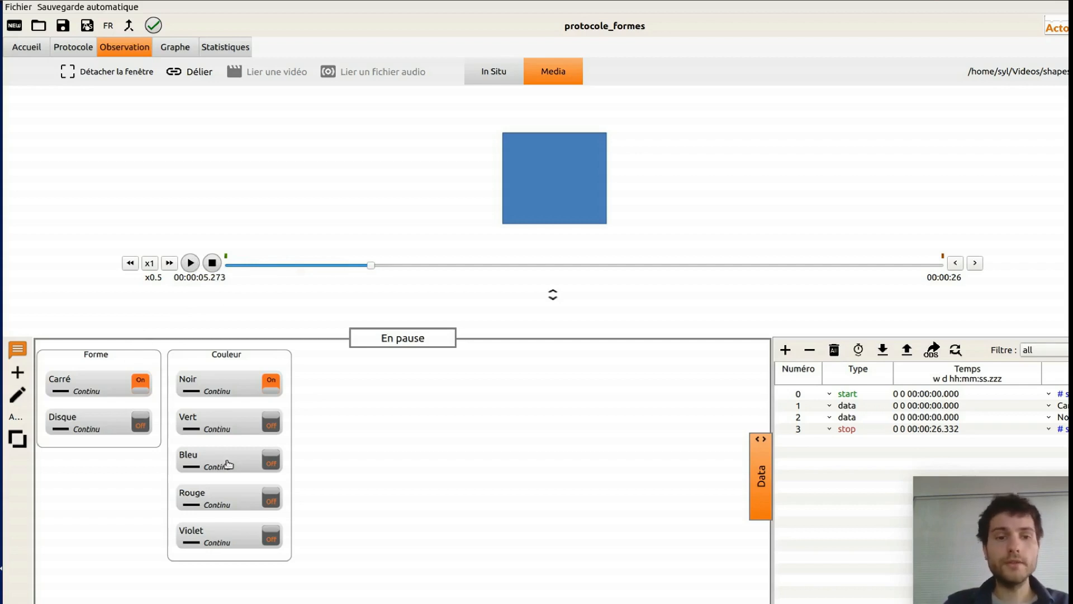
left_click(228, 464)
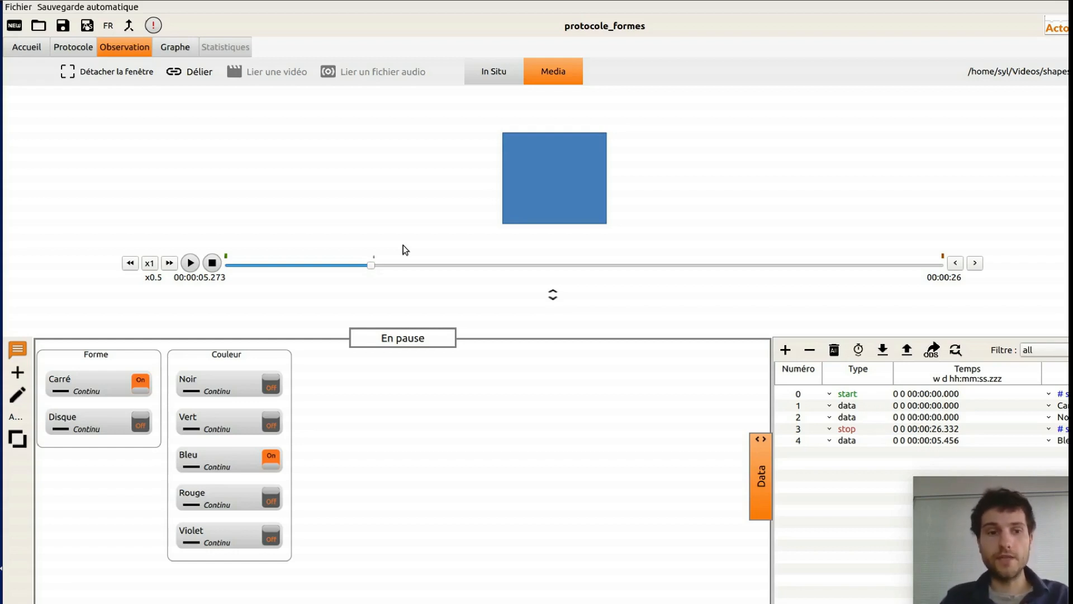
Step: Resume the half-speed playback from the blue square and pause it once the square turns green
left_click(190, 263)
left_click(191, 264)
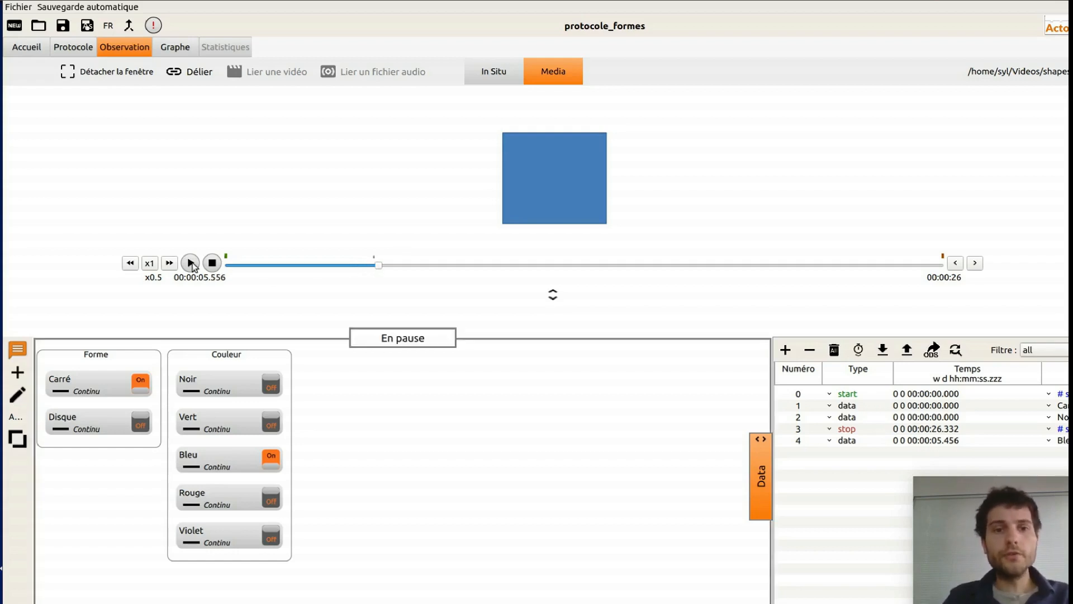
left_click(190, 263)
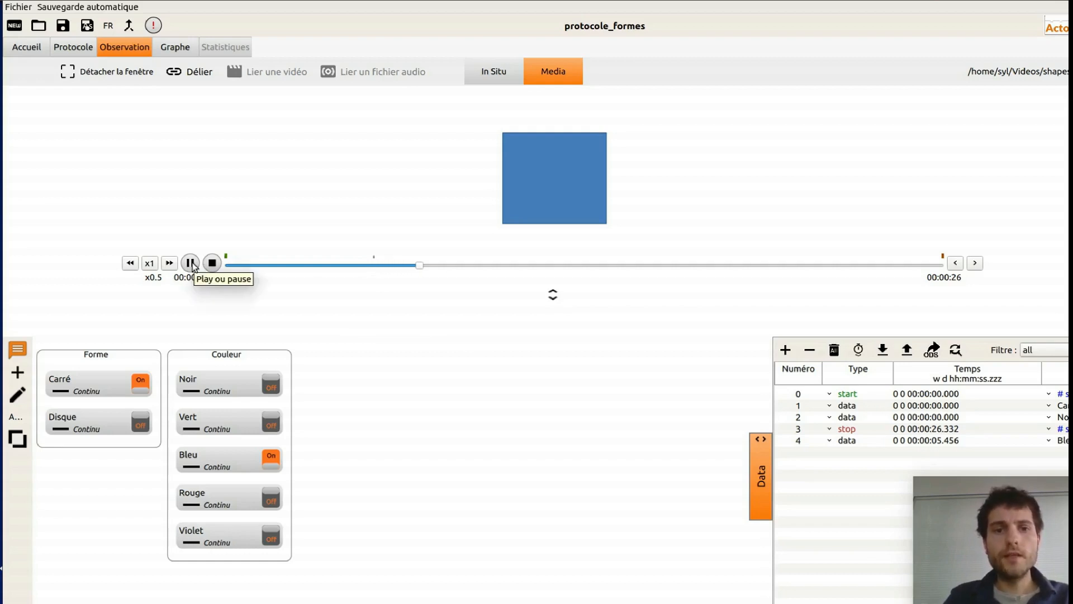
left_click(191, 264)
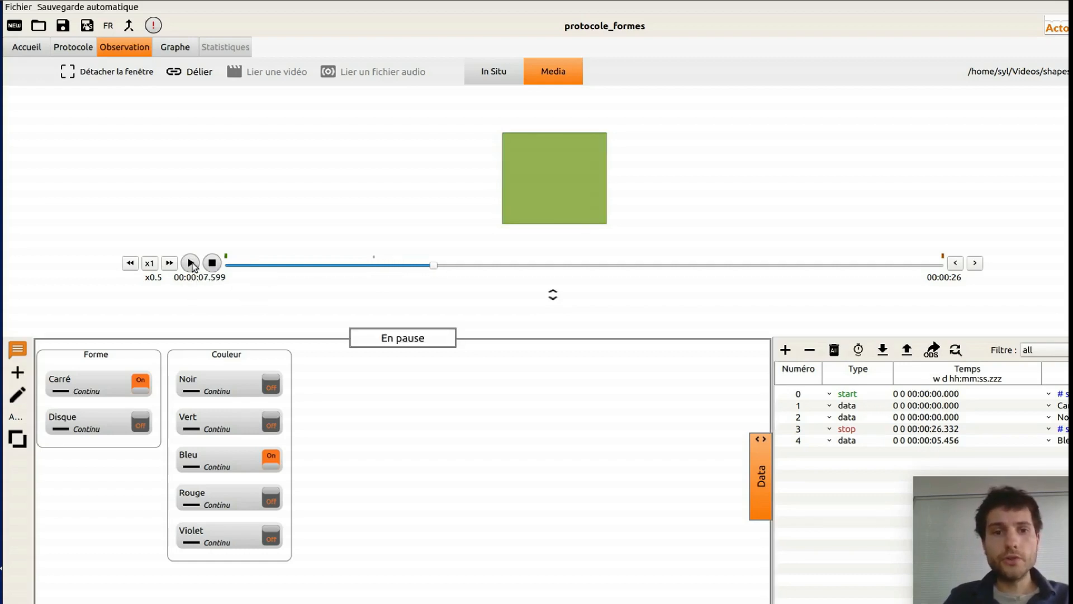
Step: Go back to about 7.2 seconds, replay the change, pause right after the square turns green, and record a Vert reading
left_click(427, 266)
left_click(192, 265)
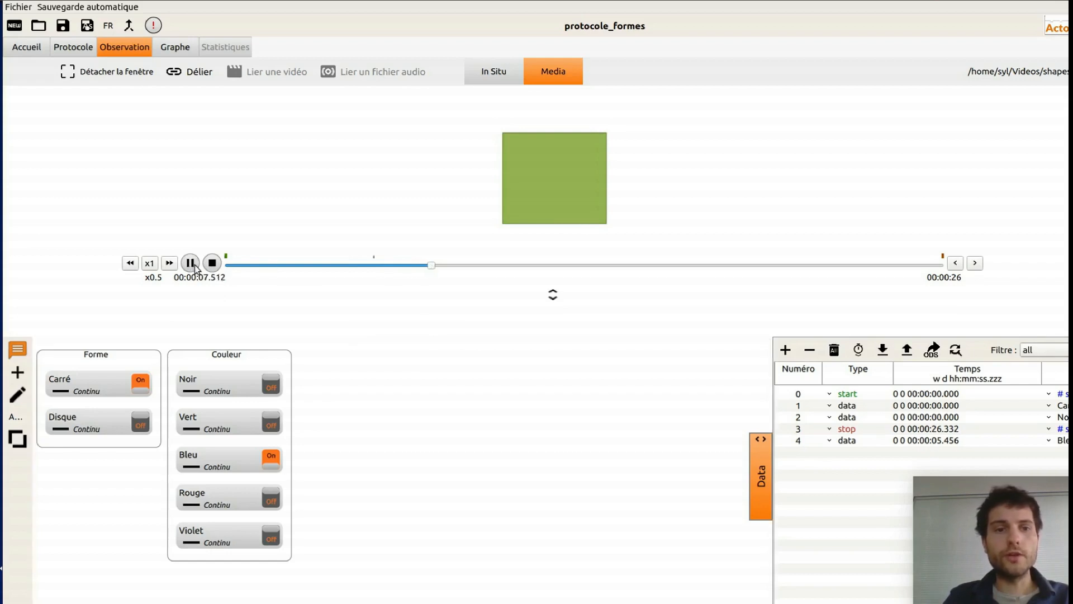
left_click(190, 263)
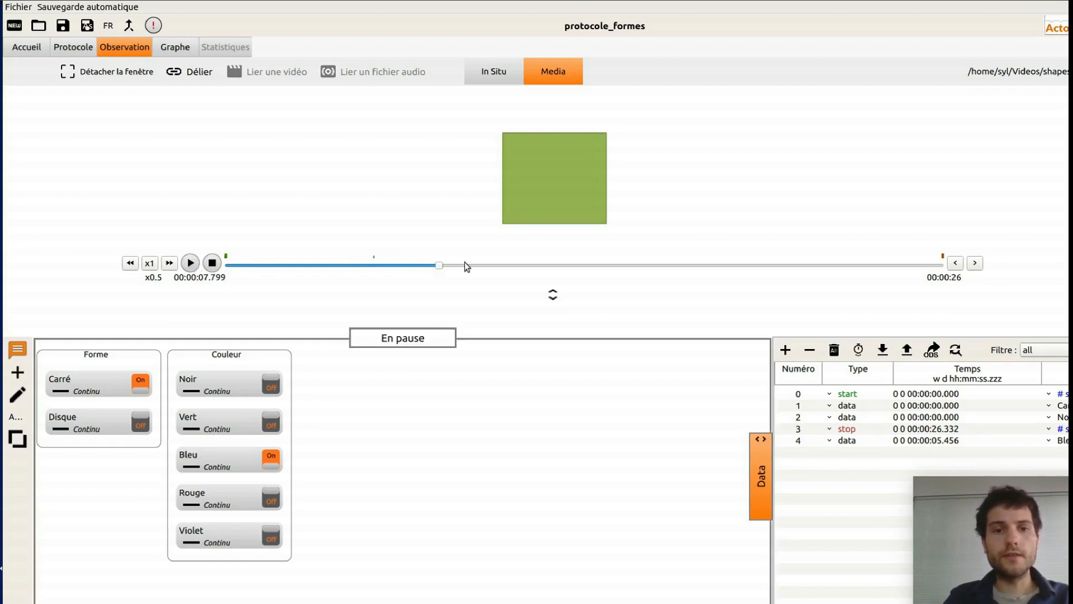
left_click(423, 266)
left_click(191, 263)
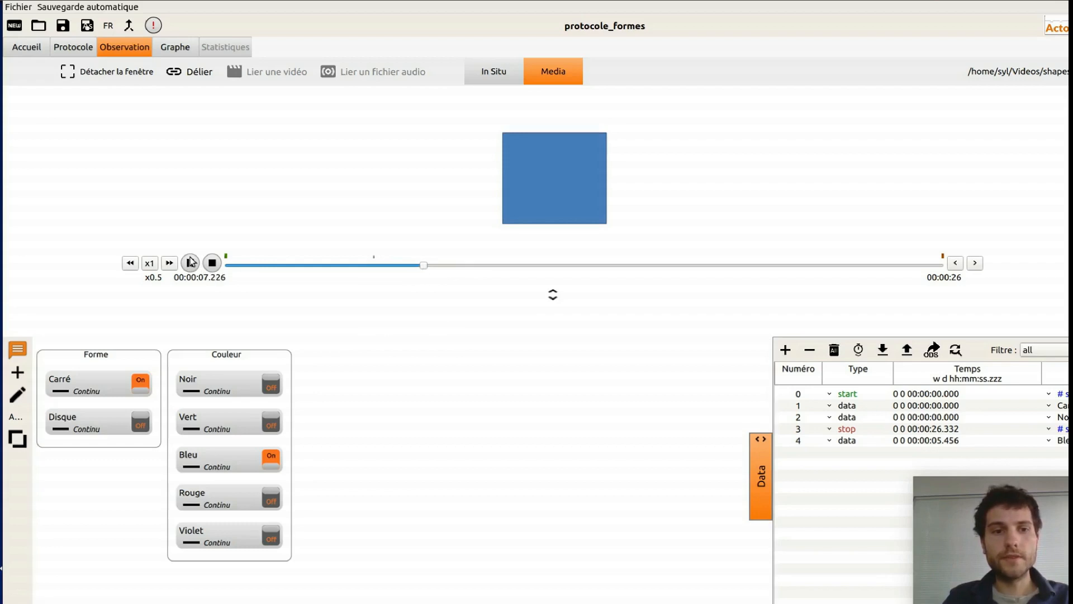
left_click(191, 262)
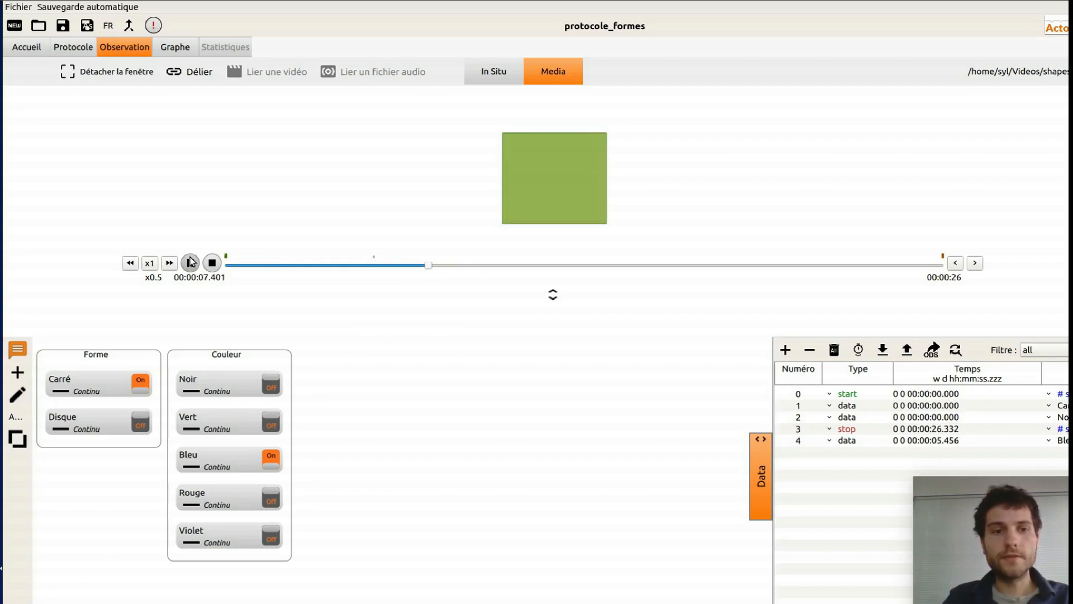
left_click(216, 424)
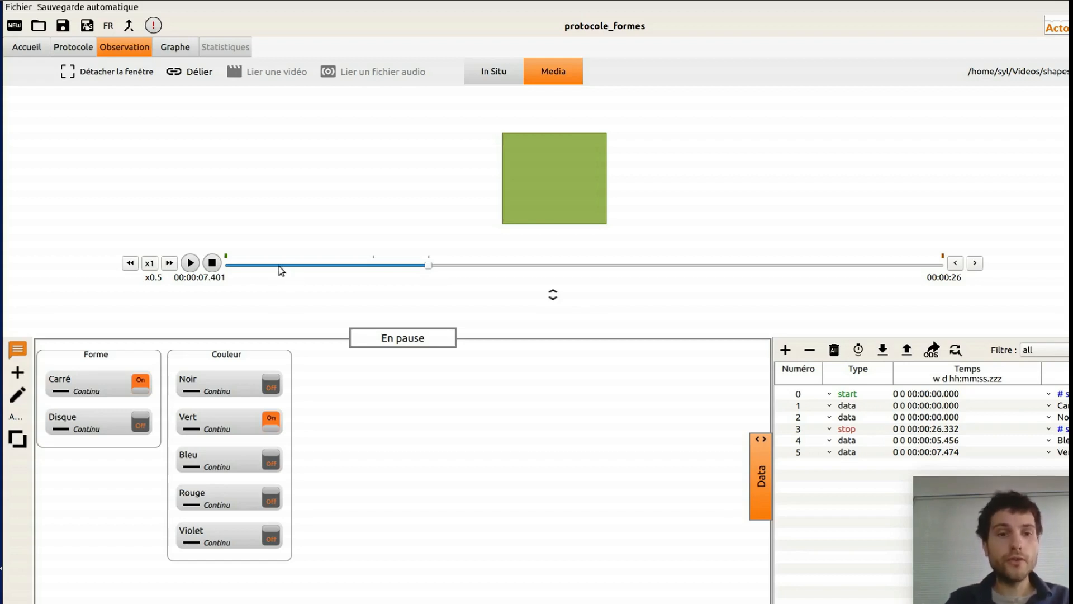
Step: Replay the video from near its beginning to check the recorded colour changes, pausing after the change to green
left_click(230, 267)
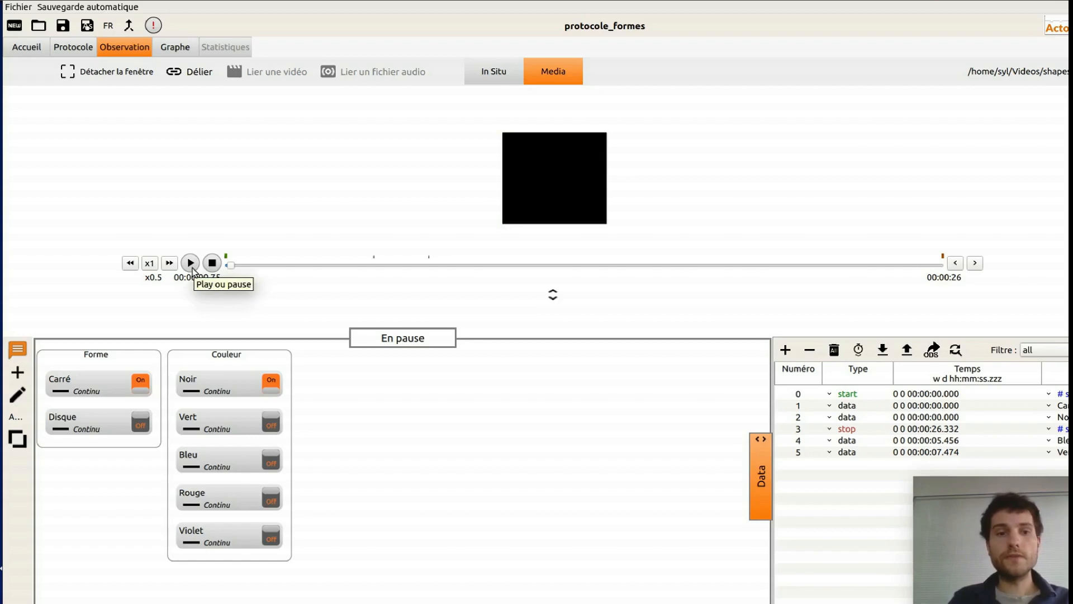
left_click(192, 268)
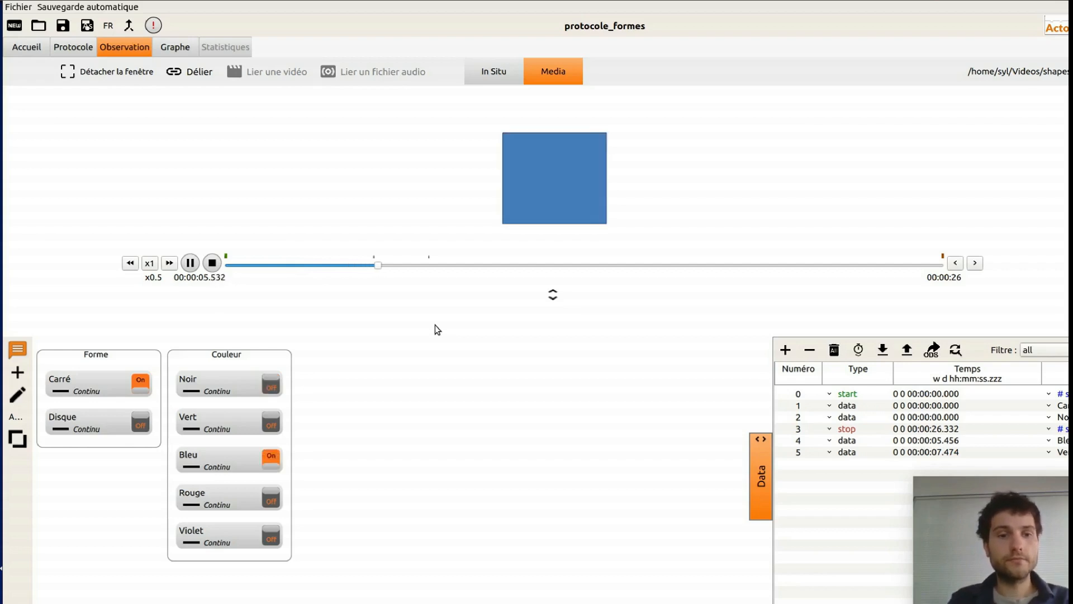
left_click(190, 264)
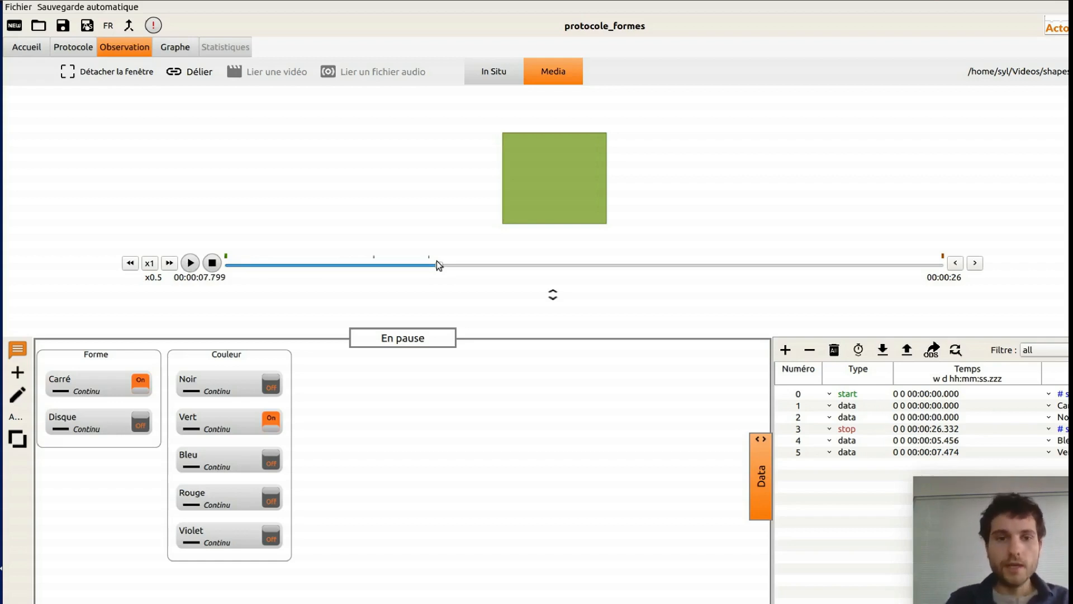
Step: Move the paused video forward in seven small increments, then back in three
left_click(973, 268)
left_click(974, 267)
left_click(973, 267)
left_click(974, 267)
left_click(974, 267)
left_click(974, 267)
left_click(974, 267)
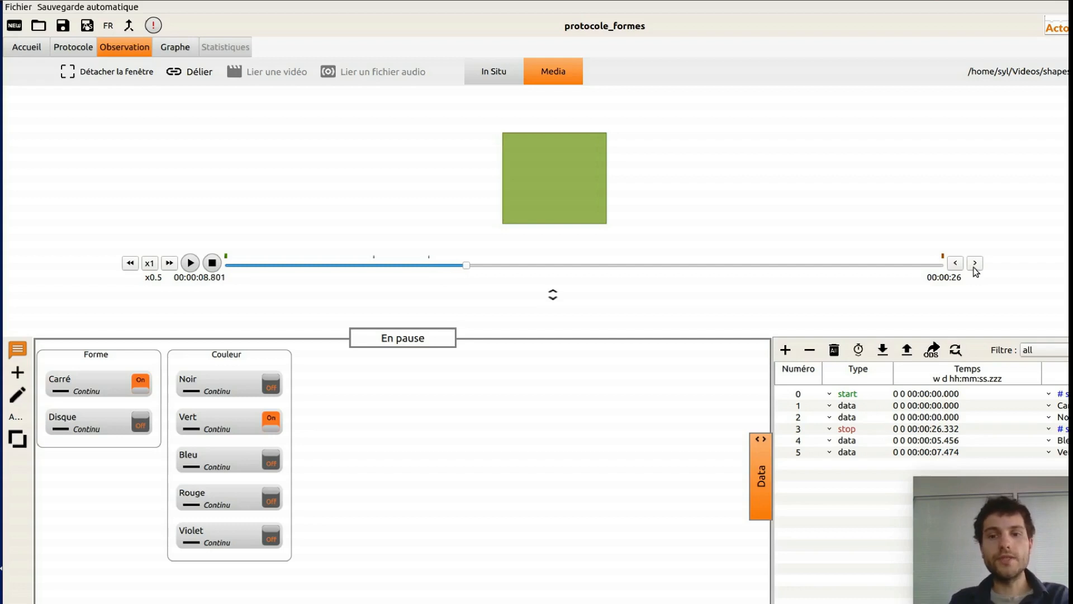
left_click(961, 267)
left_click(961, 267)
left_click(961, 267)
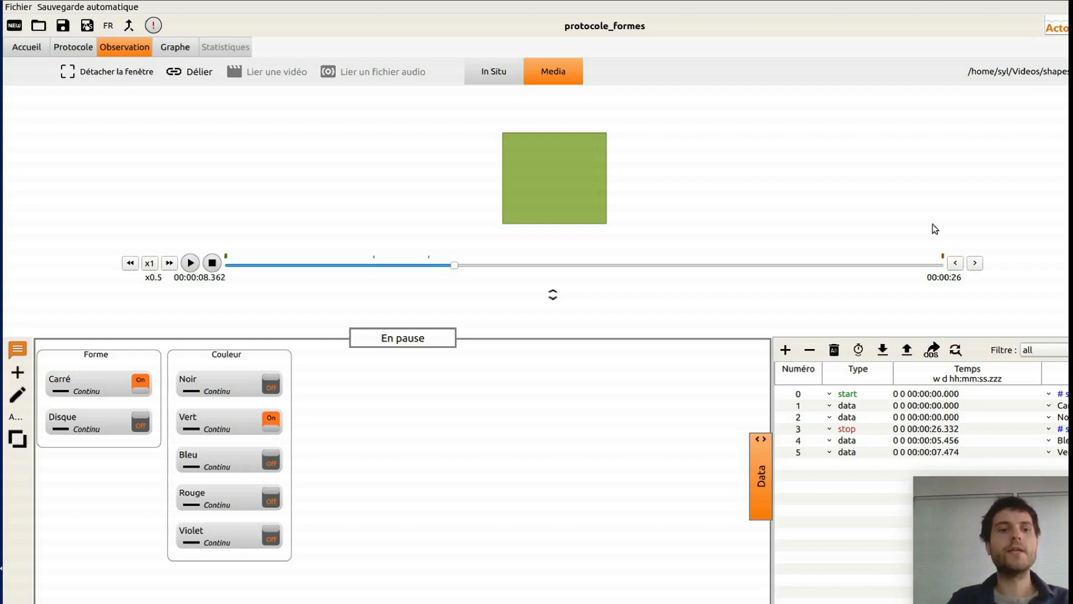
Step: Stop the observation and widen the data table so the reading labels show
left_click(214, 265)
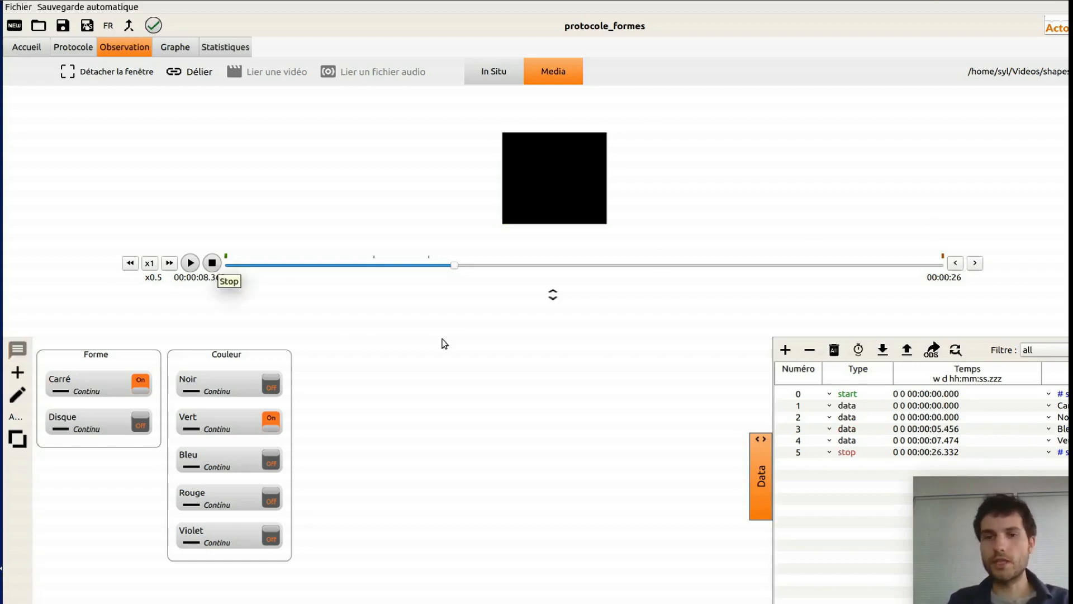
left_click_drag(756, 475, 400, 439)
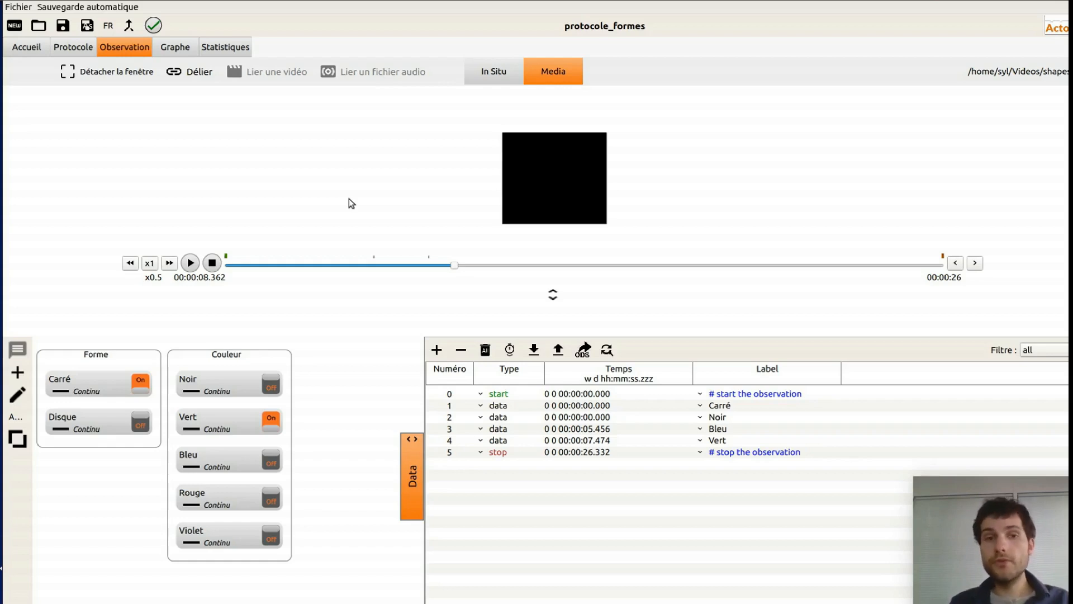
Step: Detach the observation into separate windows and arrange the video, the category buttons and the main window side by side
left_click(90, 79)
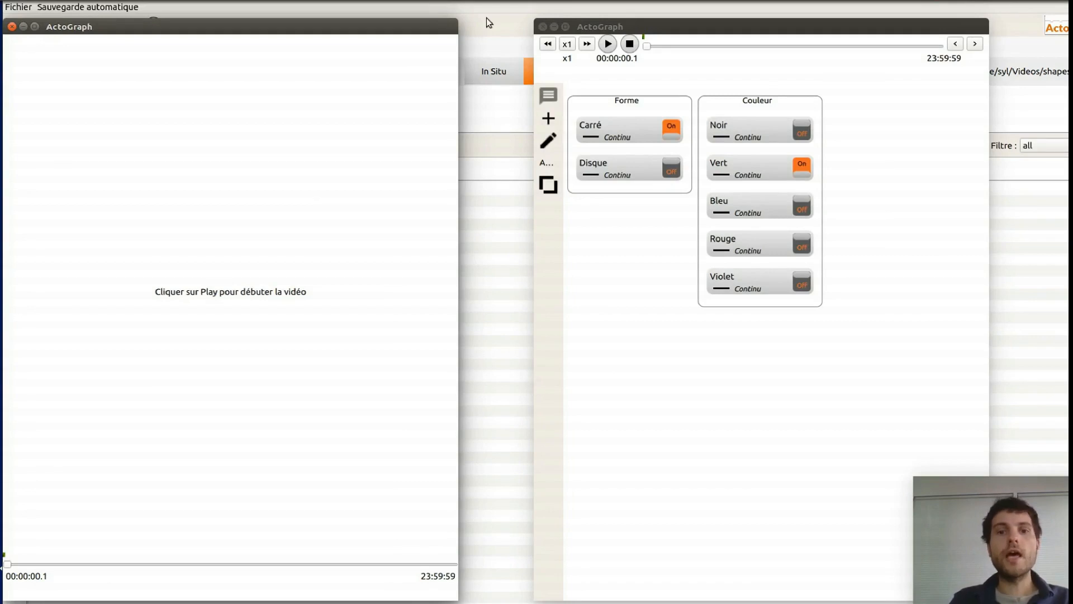
left_click_drag(431, 26, 2, 224)
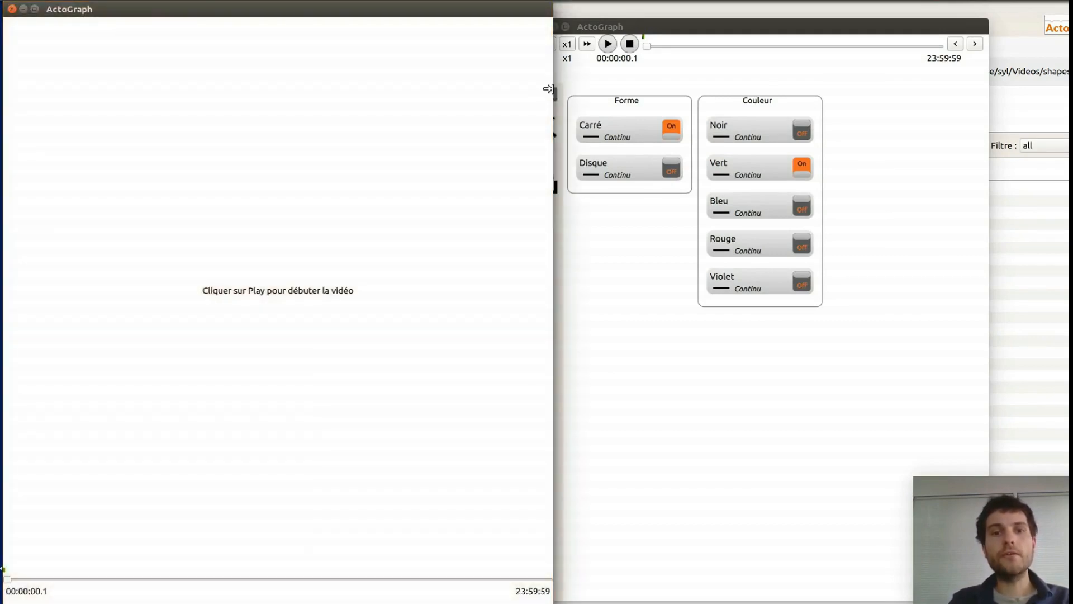
left_click_drag(547, 89, 361, 91)
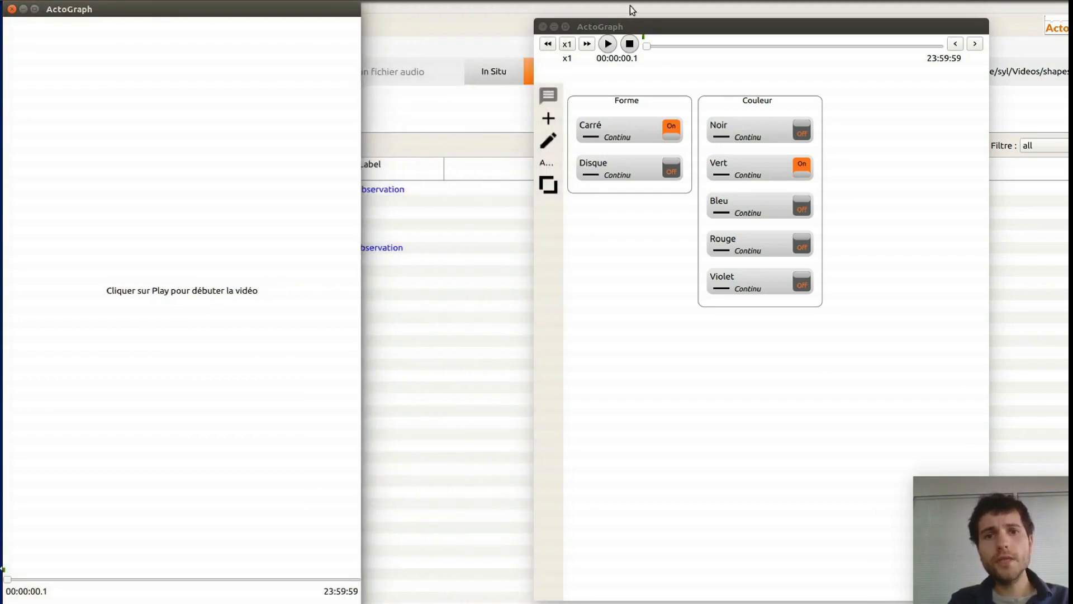
left_click_drag(636, 23, 474, 13)
left_click(889, 72)
left_click_drag(888, 1, 1072, 134)
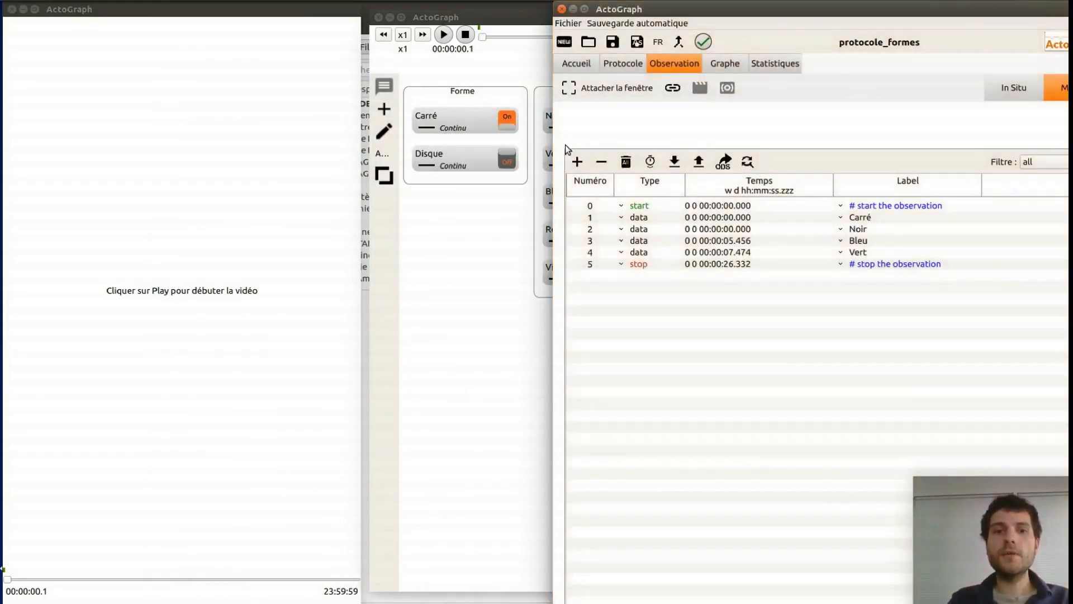
left_click_drag(555, 143, 832, 178)
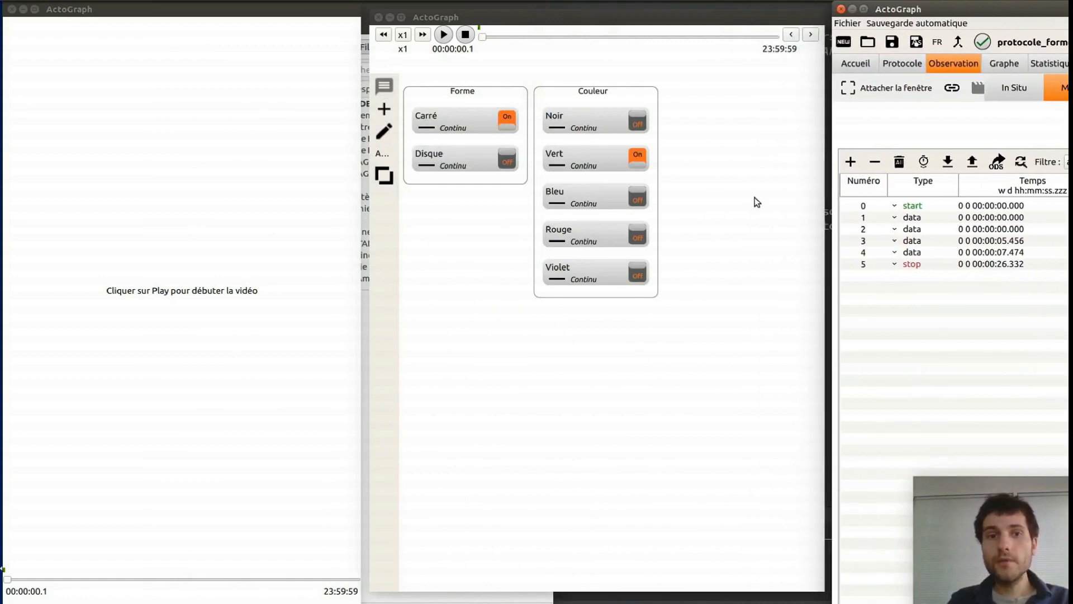
Step: Play the video in the detached windows to check the recorded states, and pause after the square turns green
left_click(450, 36)
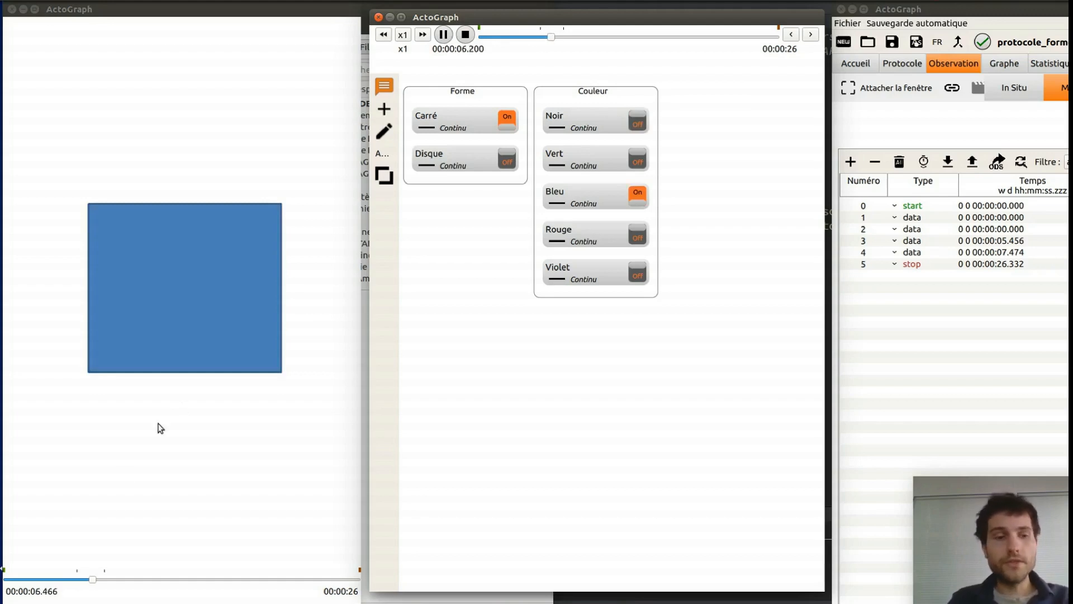
left_click(443, 34)
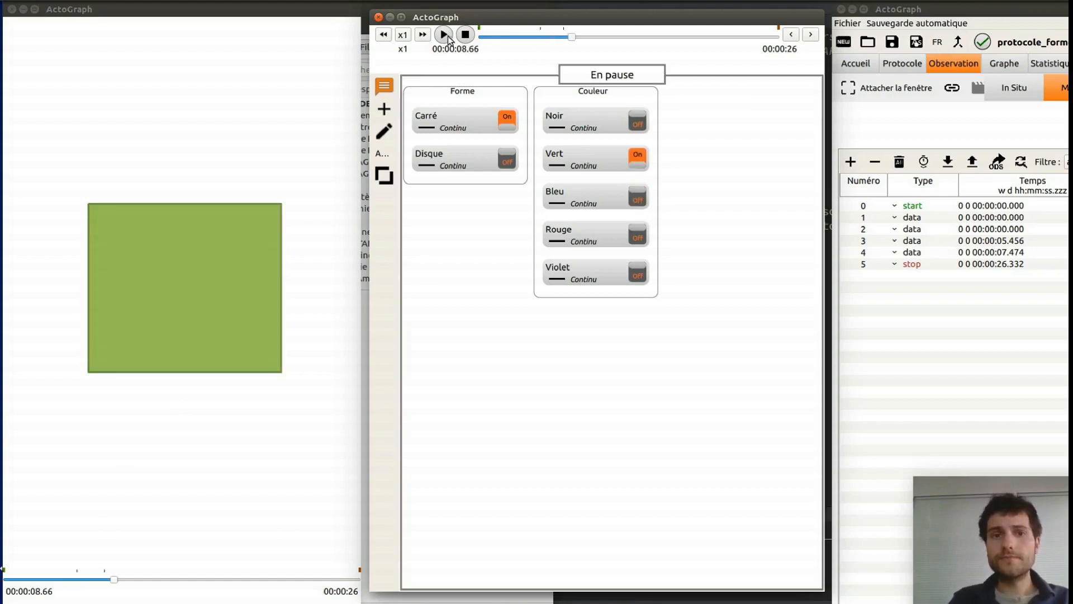